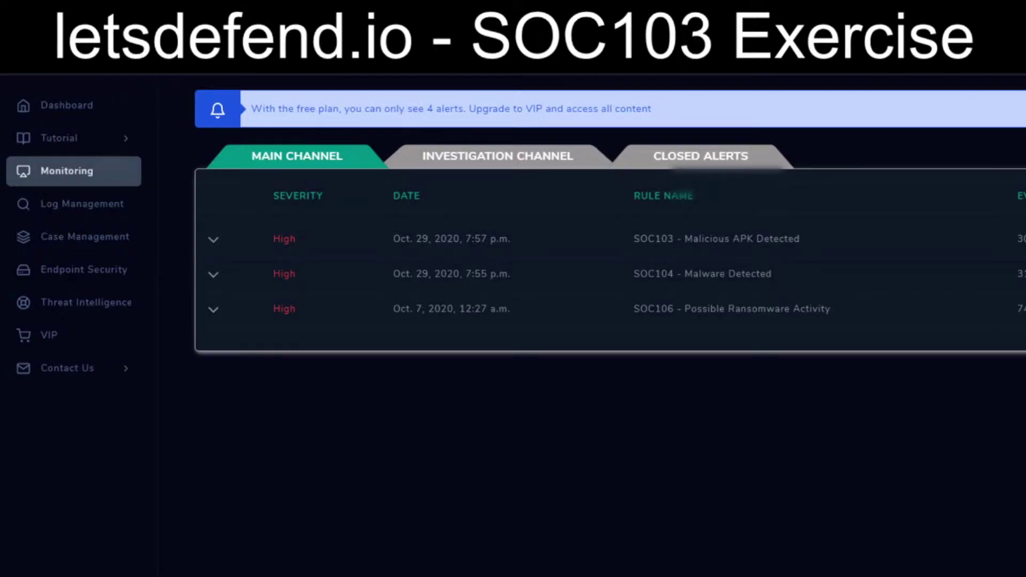
- Review the details of the SOC103 - Malicious APK Detected alert and take ownership of EventID 30
click(214, 241)
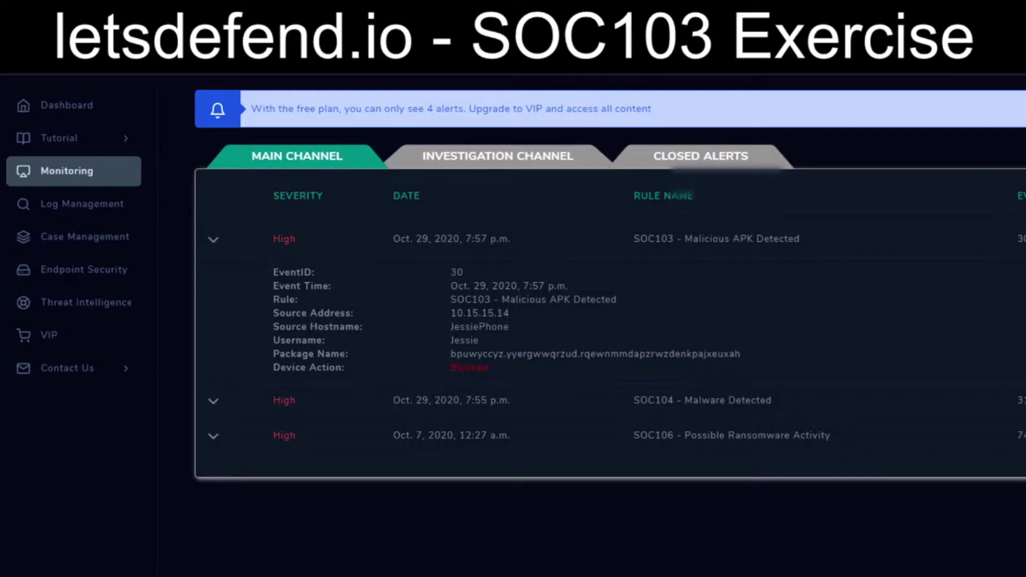
drag(490, 368, 273, 272)
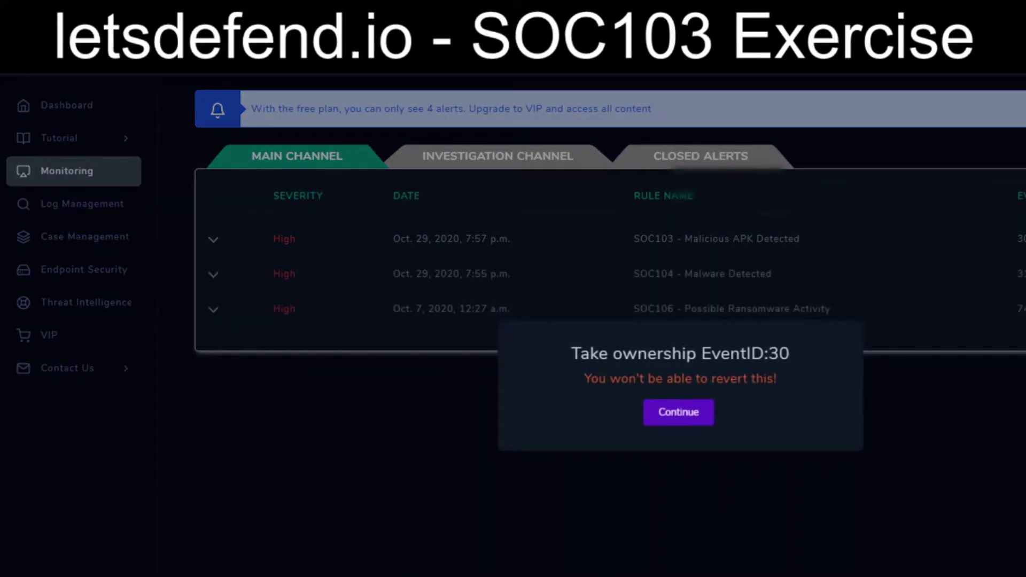
click(679, 412)
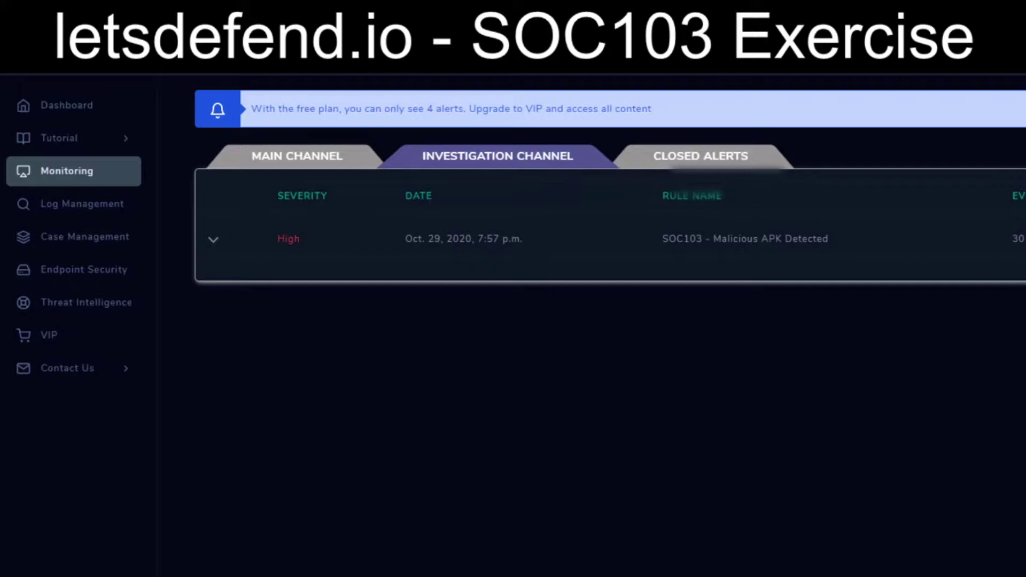
- Expand the SOC103 alert in the investigation channel and examine its rule and package name
click(213, 240)
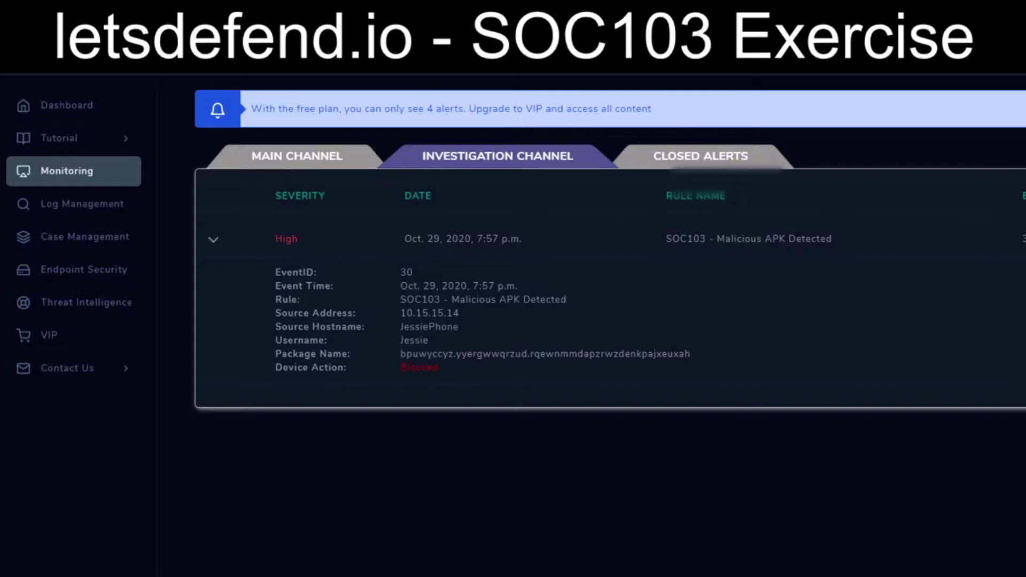
drag(561, 300, 452, 299)
drag(690, 354, 400, 354)
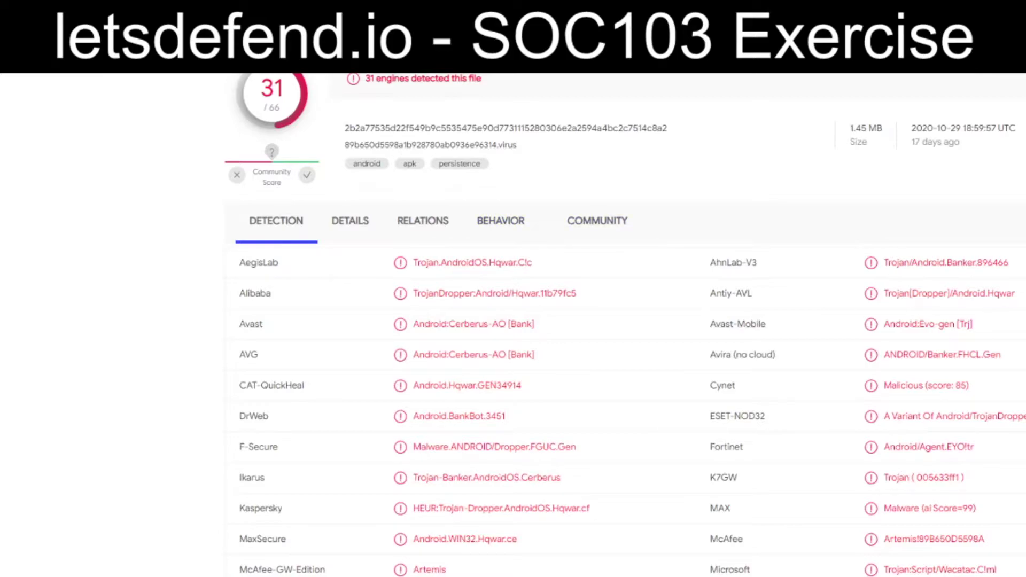
- Examine the APK's file details and detections on VirusTotal, including the detection name given by DrWeb
click(350, 220)
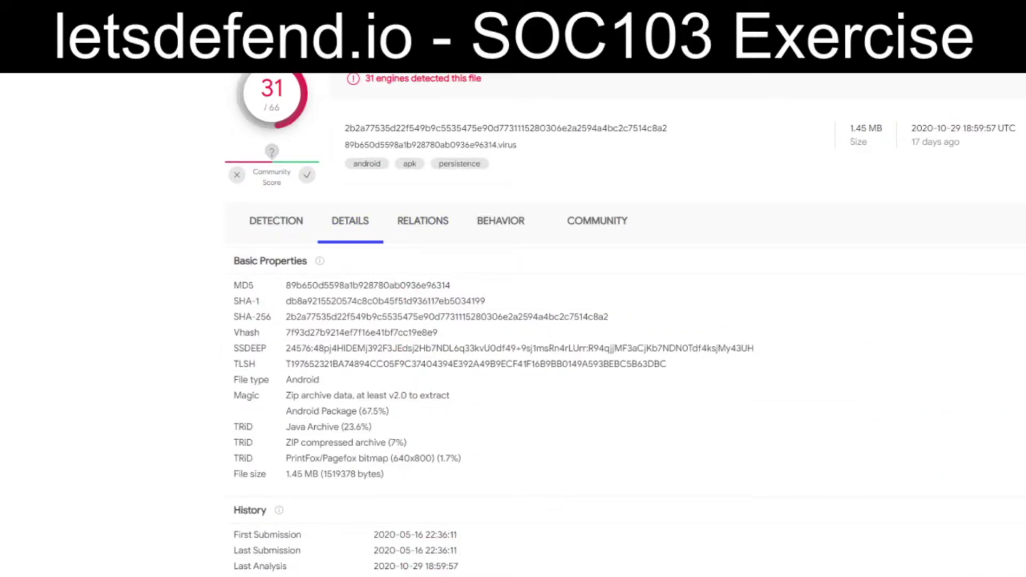
click(276, 221)
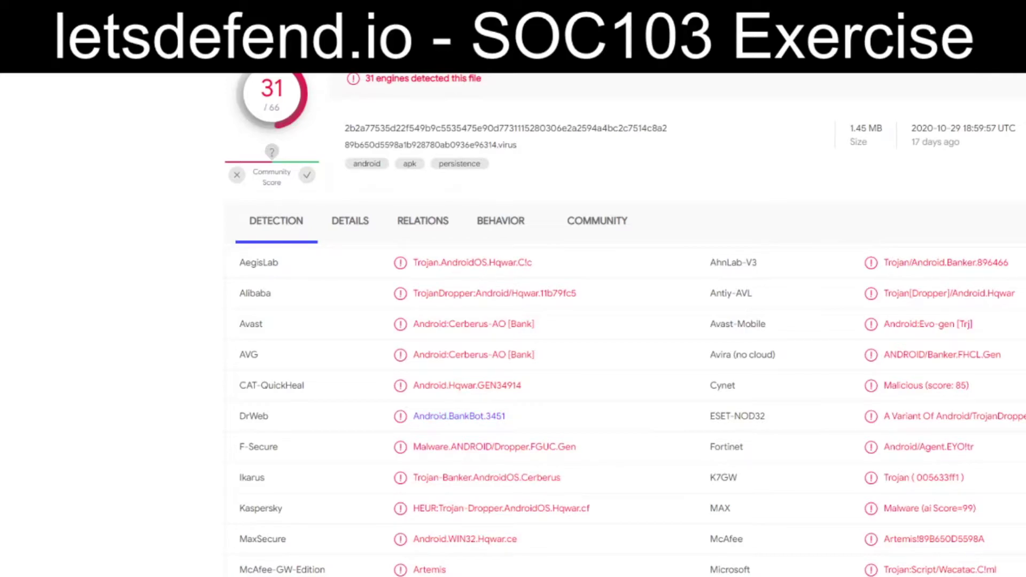
drag(506, 416, 413, 416)
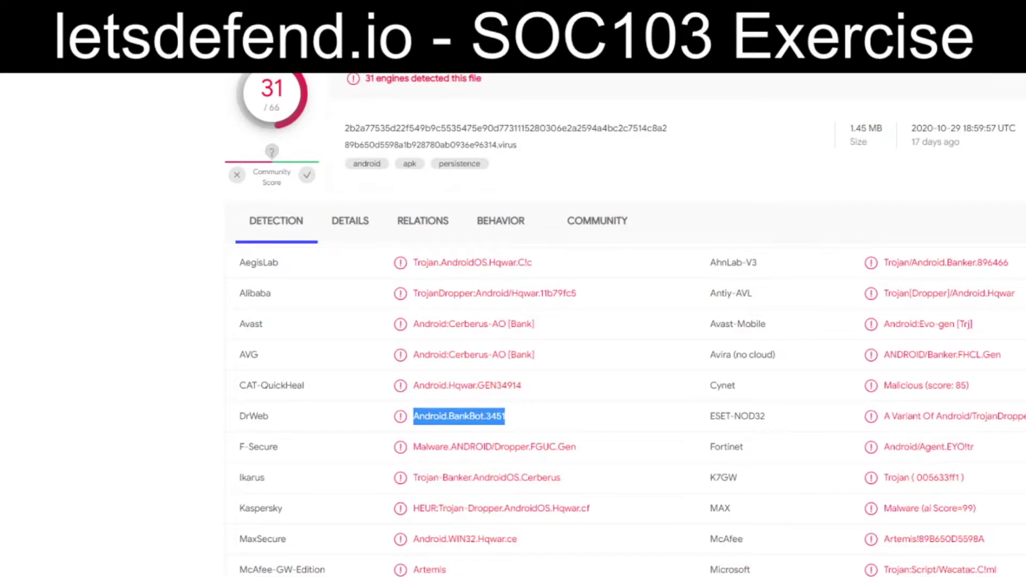
click(459, 416)
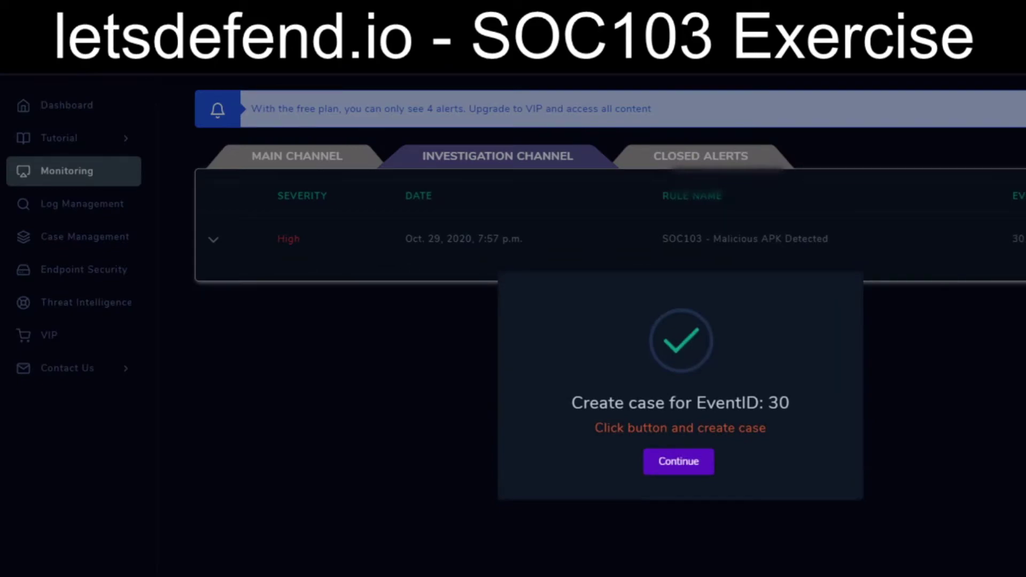
- Create the incident case for EventID 30 and run its Mobile Playbook through to classifying the APK as Malicious
click(678, 461)
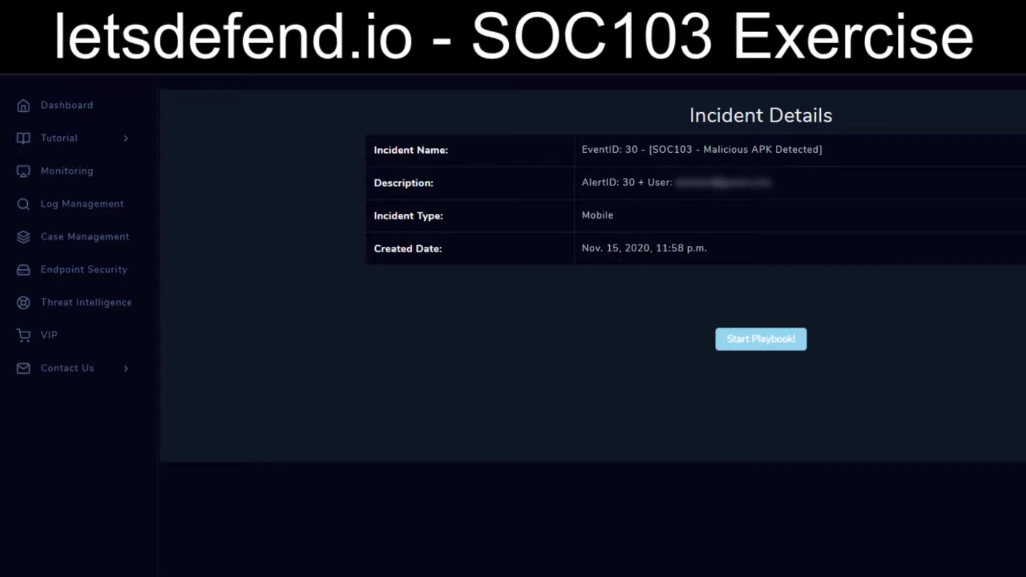
click(761, 339)
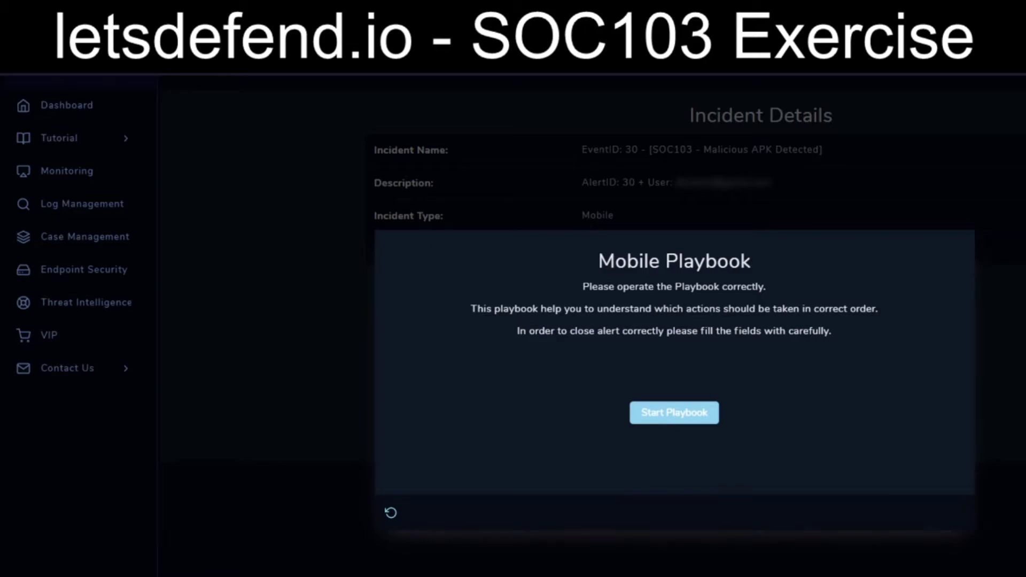
click(674, 413)
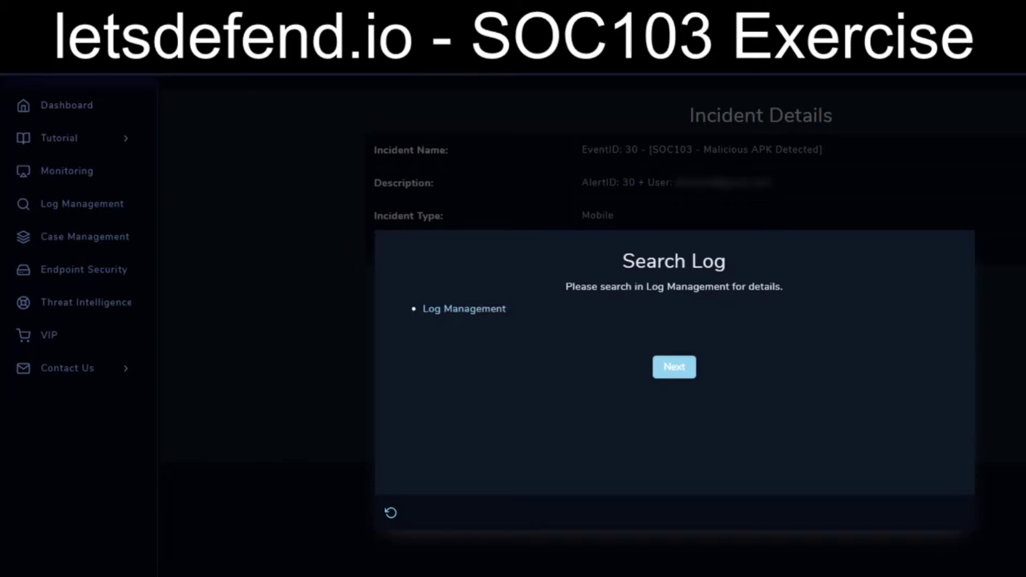
click(674, 367)
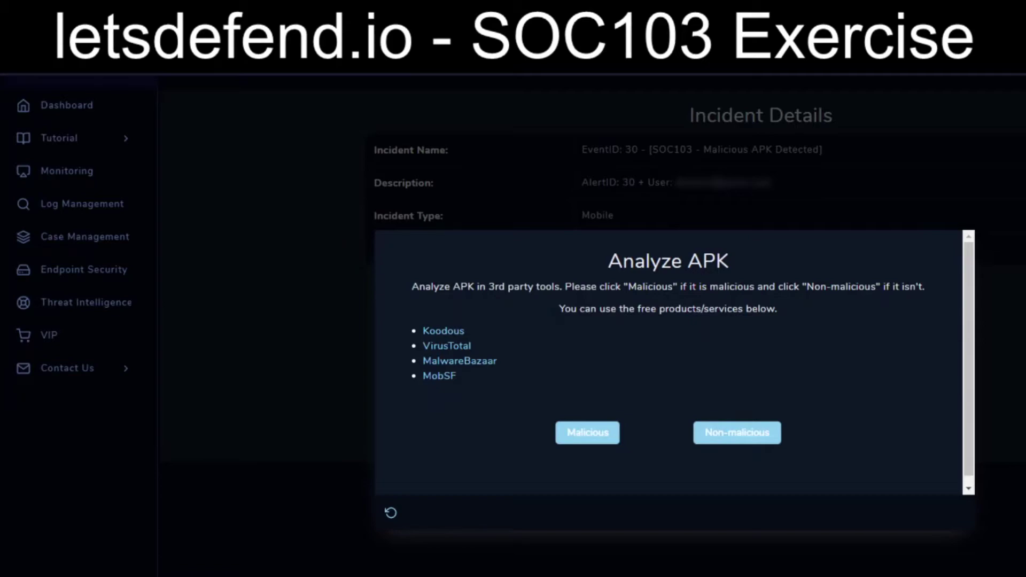
click(587, 433)
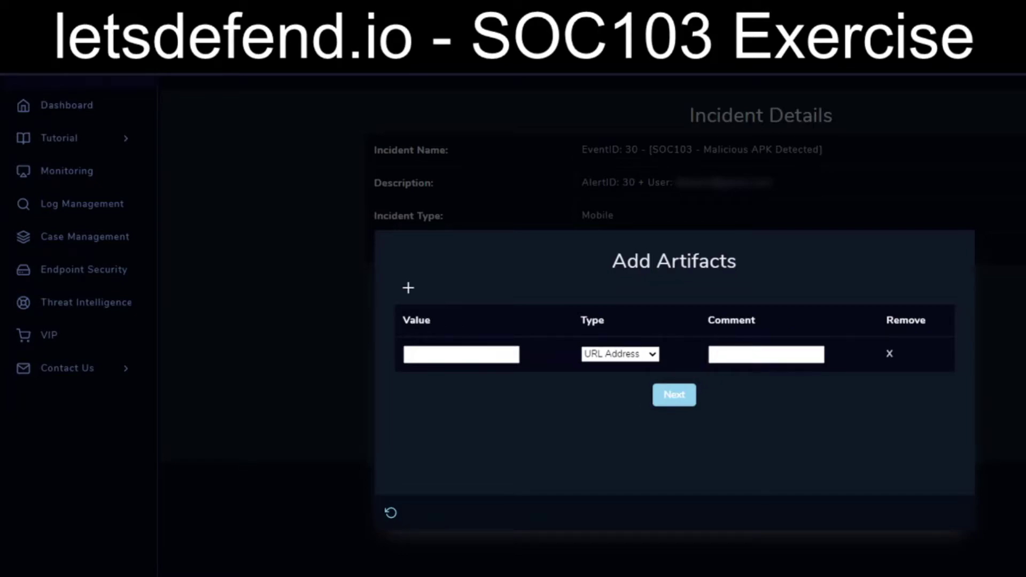
- Add the APK's MD5 89b650d5598a1b928780ab0936e96314 from VirusTotal as an MD5 Hash artifact commented "Android Banking Trojan", and add another artifact row
click(607, 409)
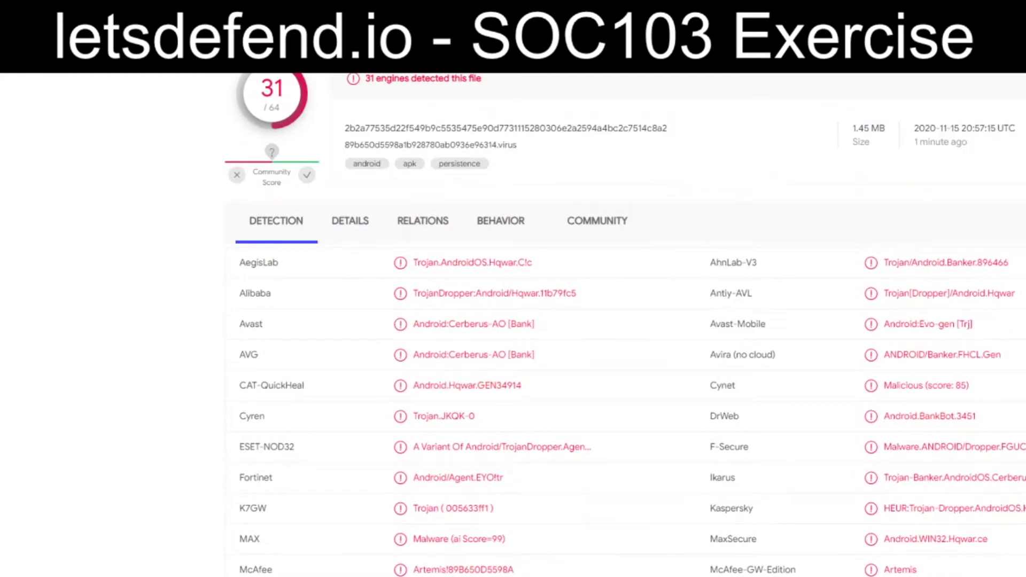
click(350, 221)
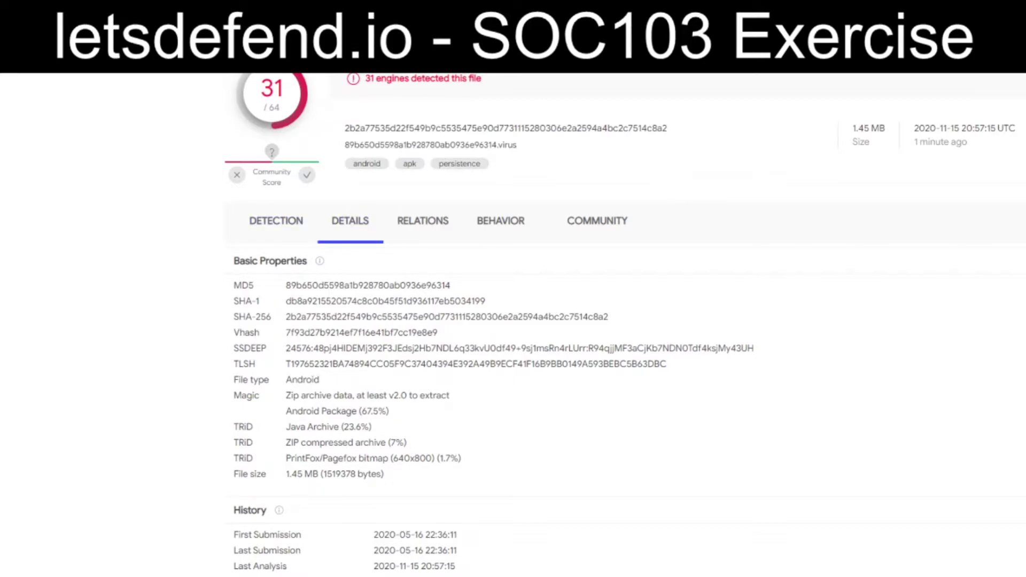
double_click(368, 285)
key(ctrl+c)
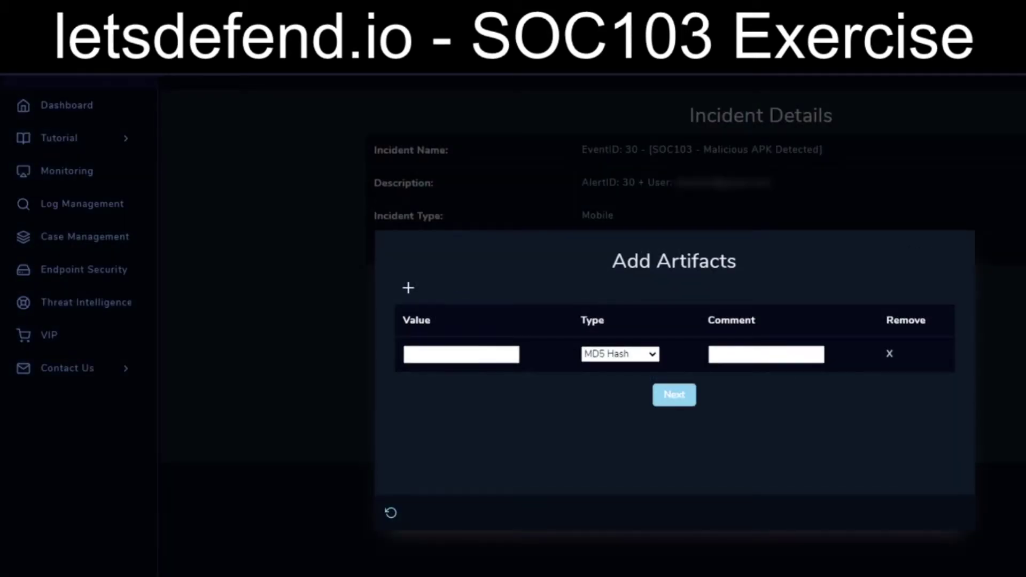
click(461, 355)
key(ctrl+v)
click(767, 355)
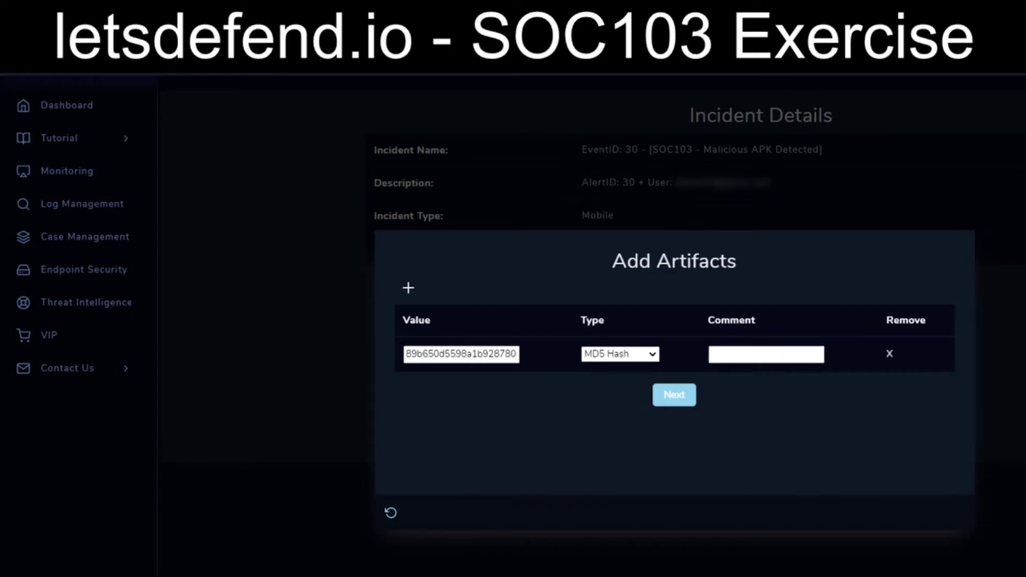
text(Android Banking Trojan)
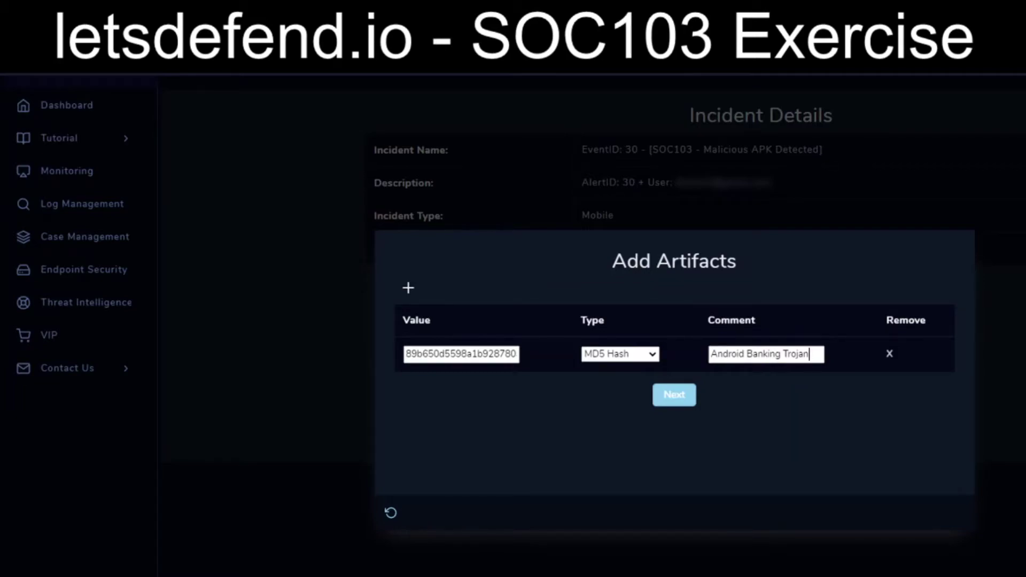
click(409, 288)
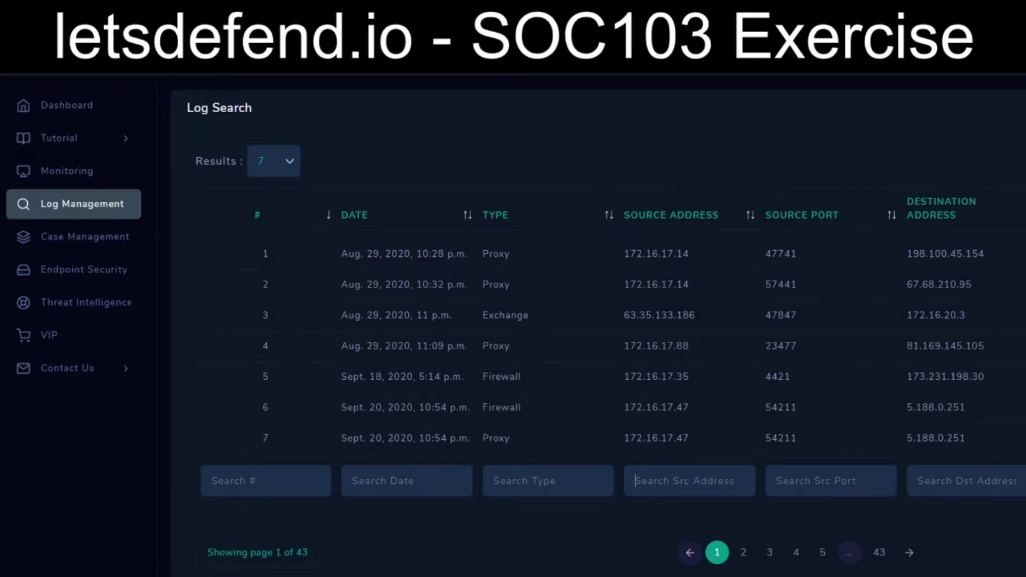
- Search the log records for source address 10.15.15.14
text(10.15.15.14)
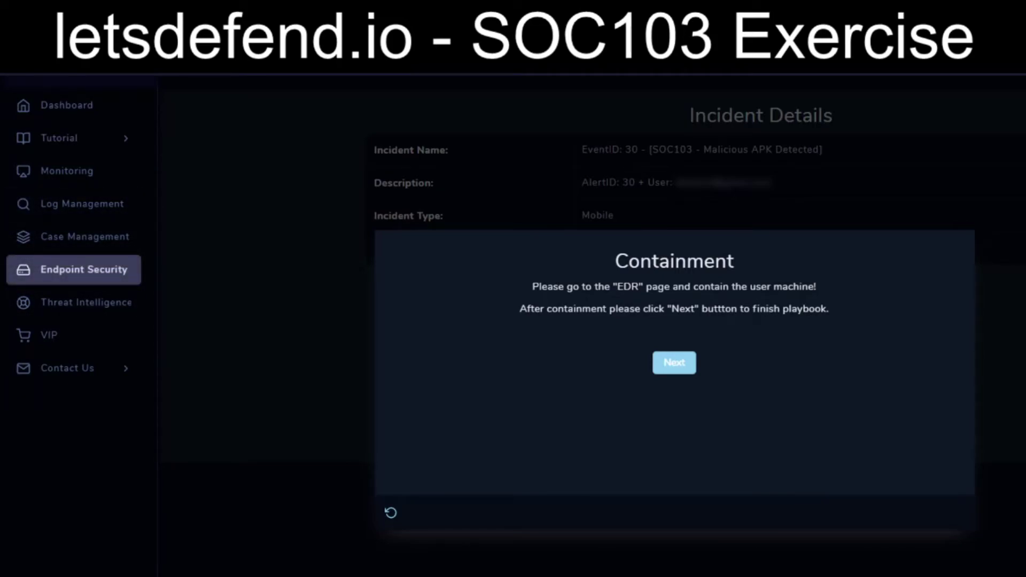
- Find the endpoint with IP address 10.15.15.14 in Endpoint Security and inspect its details and recorded logs
key(ctrl+Tab)
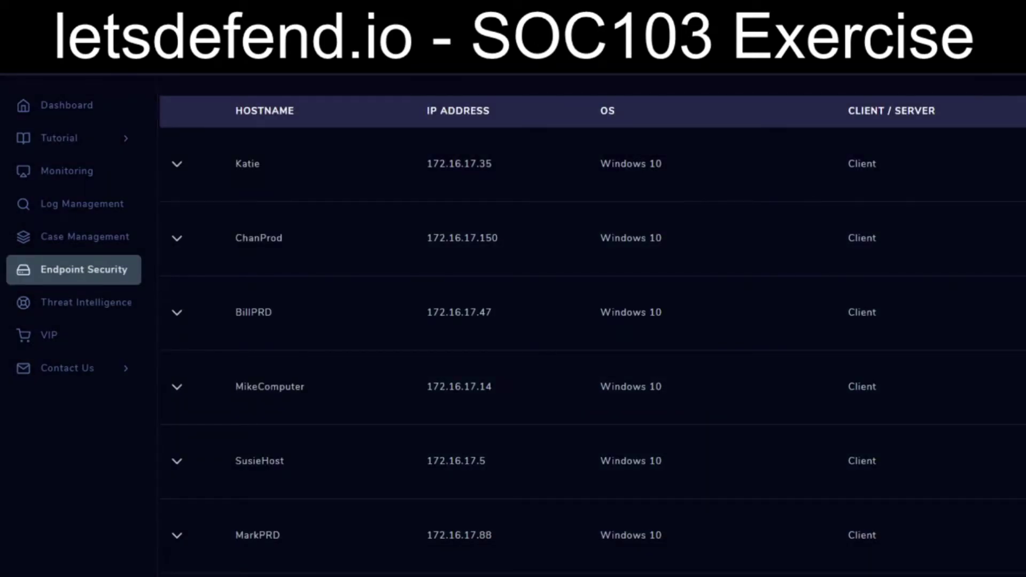
scroll(592, 325, down, 7)
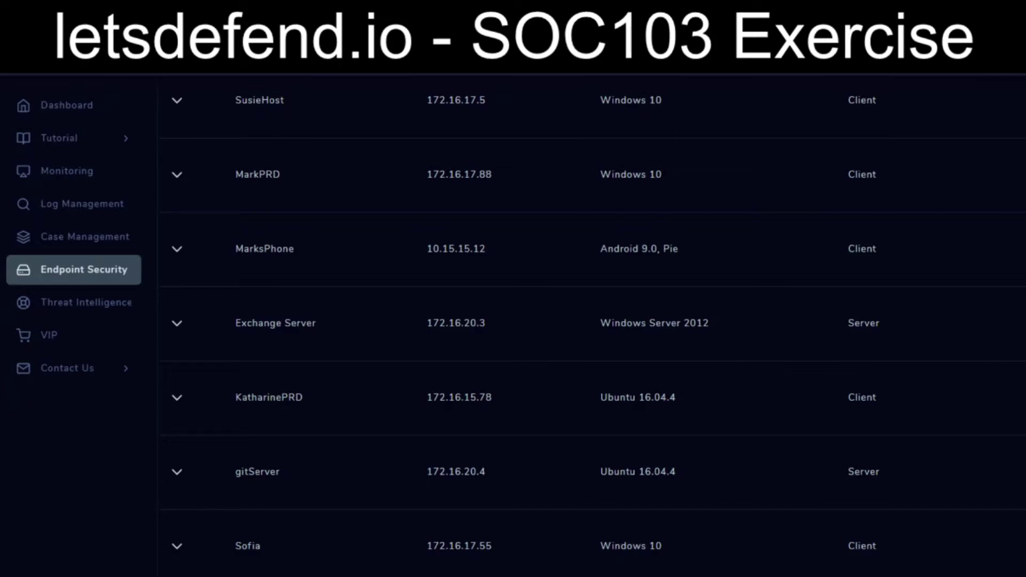
scroll(593, 325, up, 7)
scroll(592, 325, down, 7)
scroll(592, 325, down, 3)
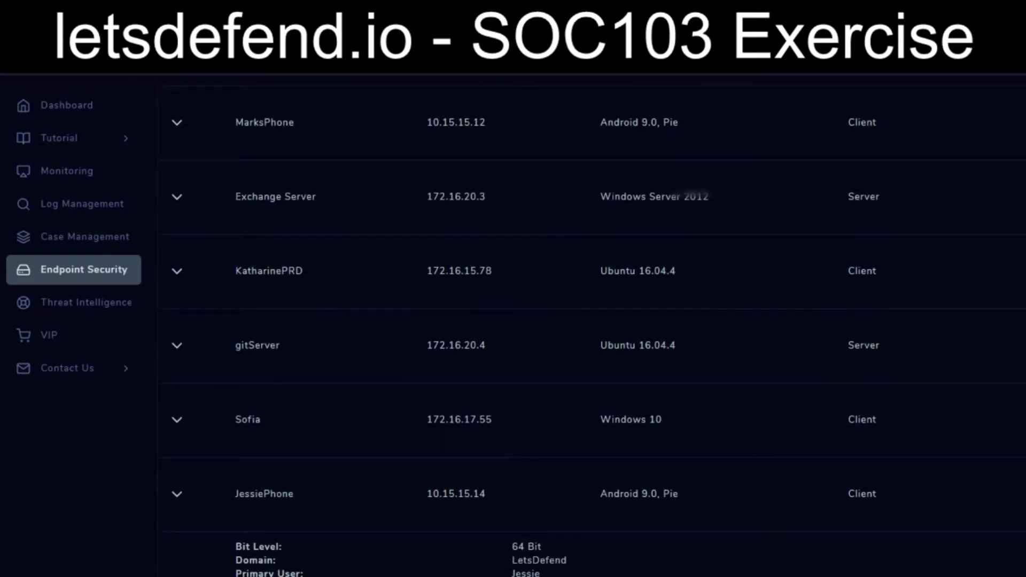
key(Escape)
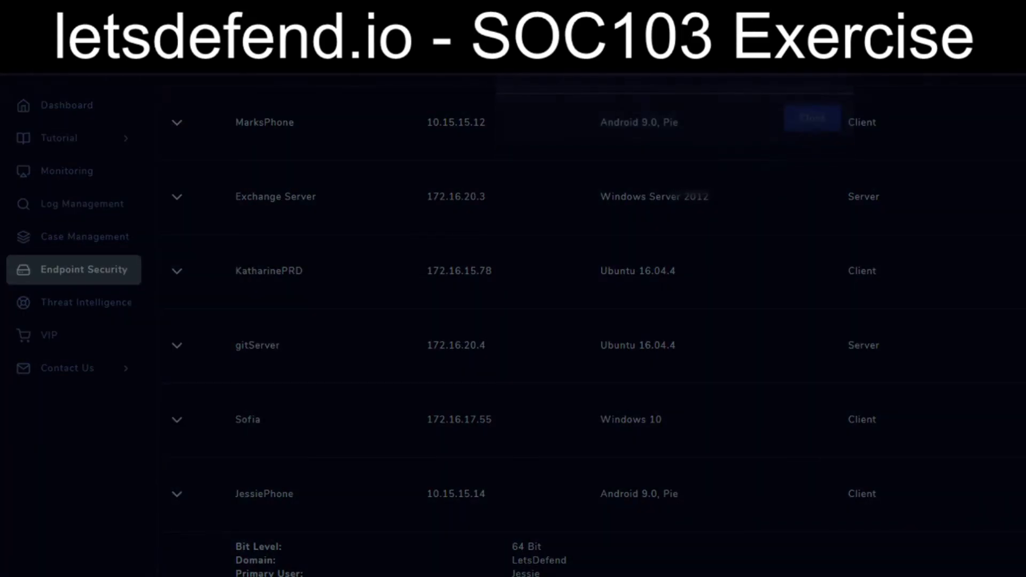
key(Escape)
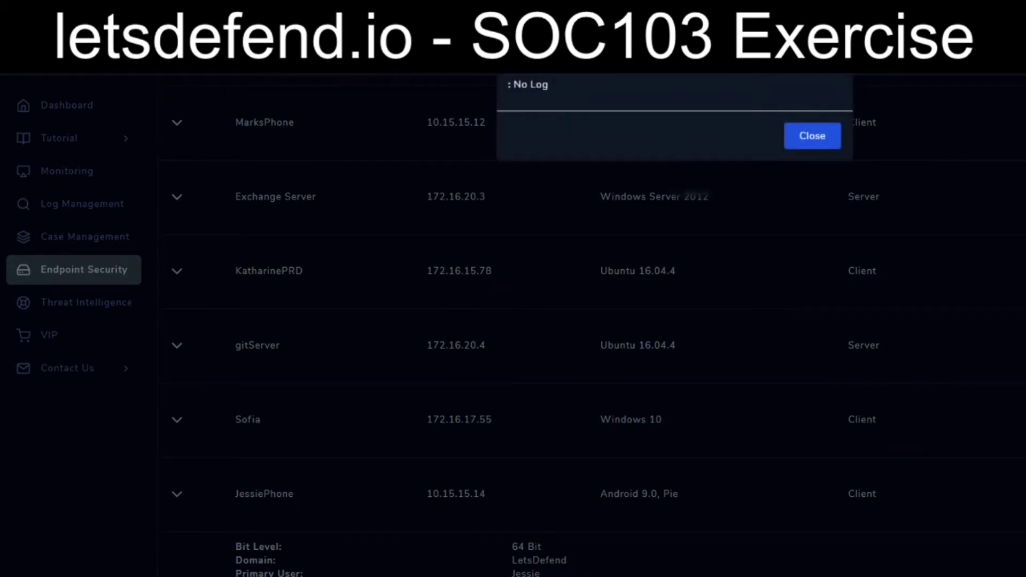
key(Escape)
key(Escape)
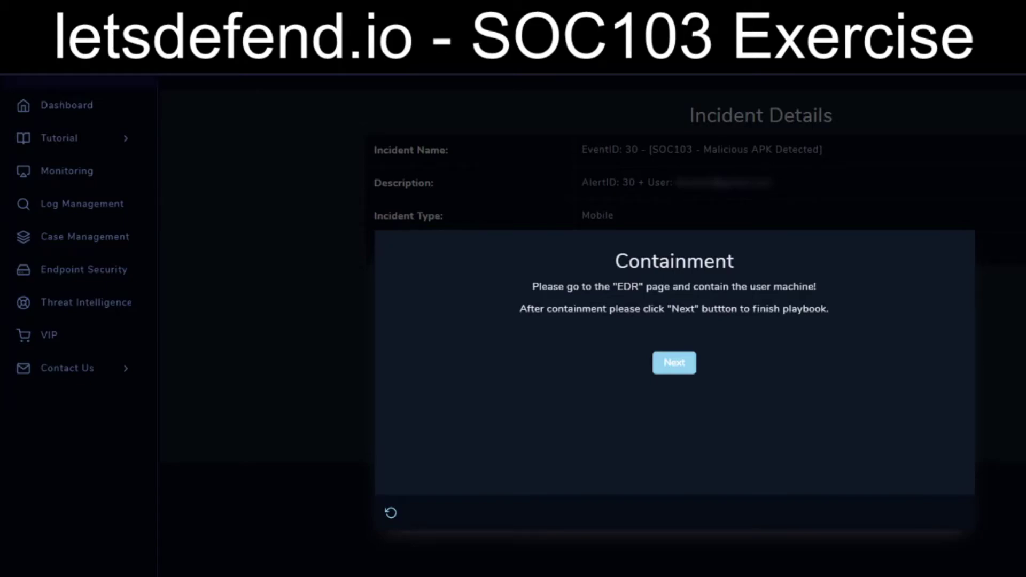
- Advance the incident's playbook past the Containment stage
click(675, 363)
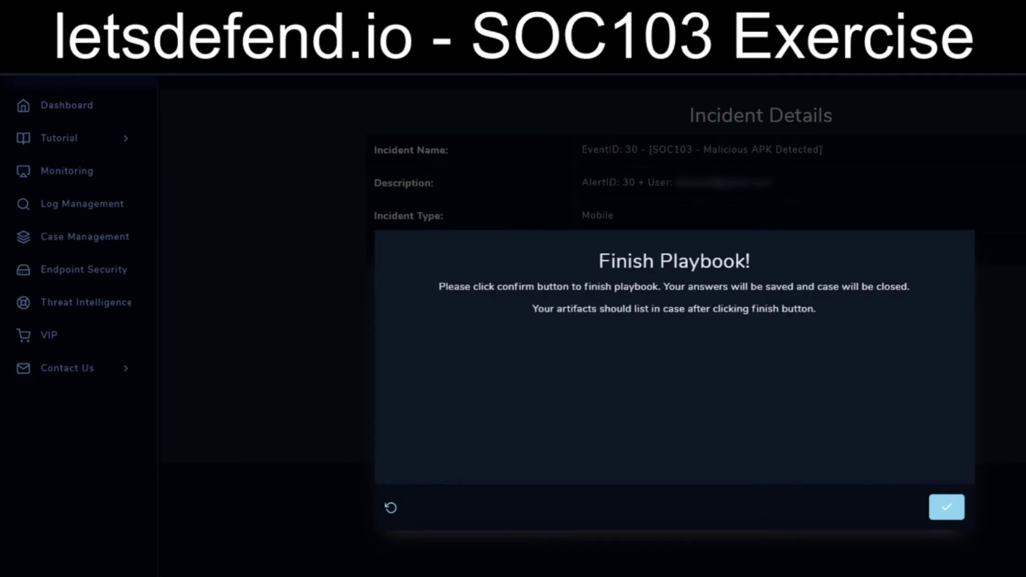
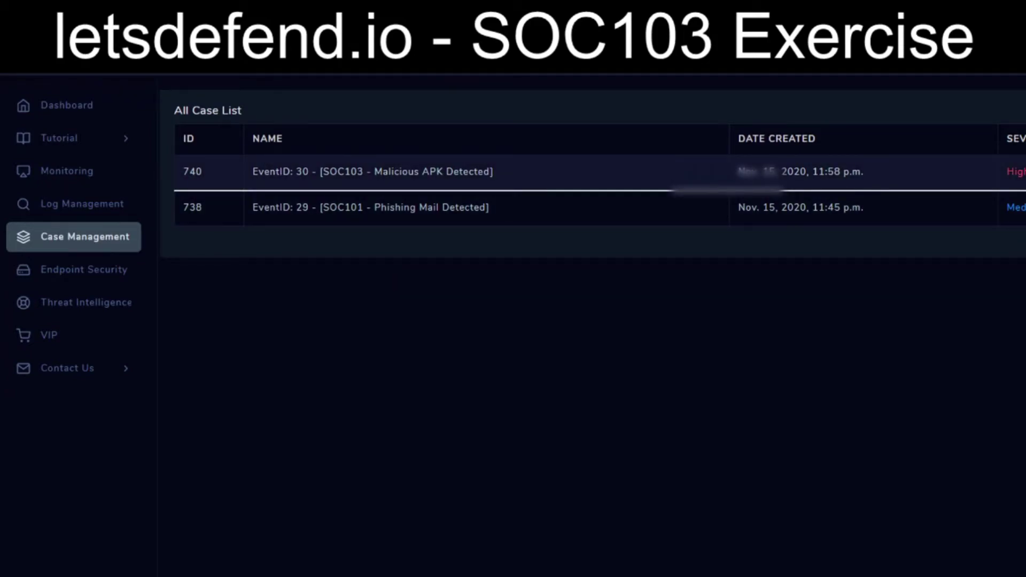
- Open the EventID 30 SOC103 case, run its Mobile Playbook from the start, and classify the APK as malicious
click(374, 171)
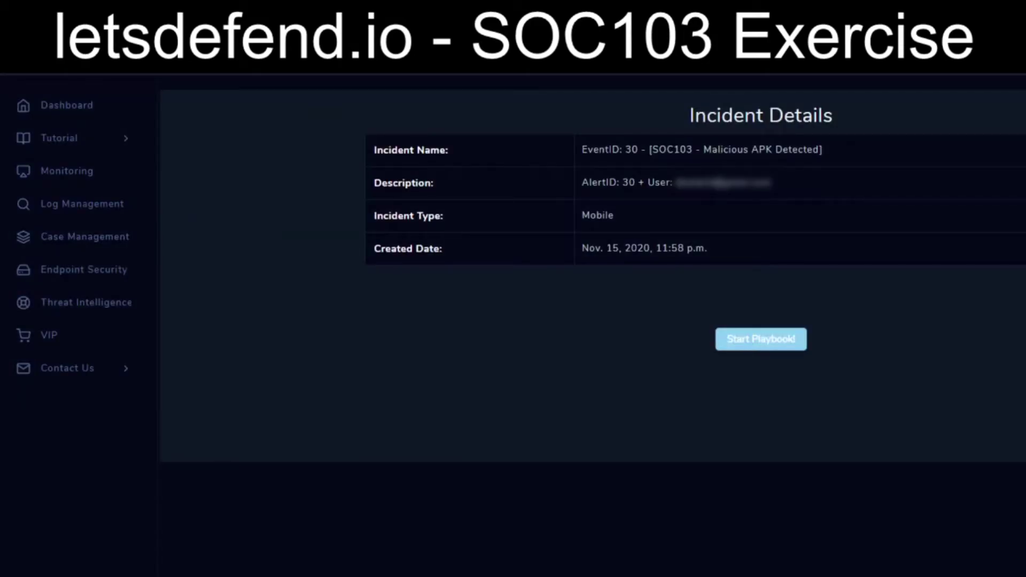
click(761, 340)
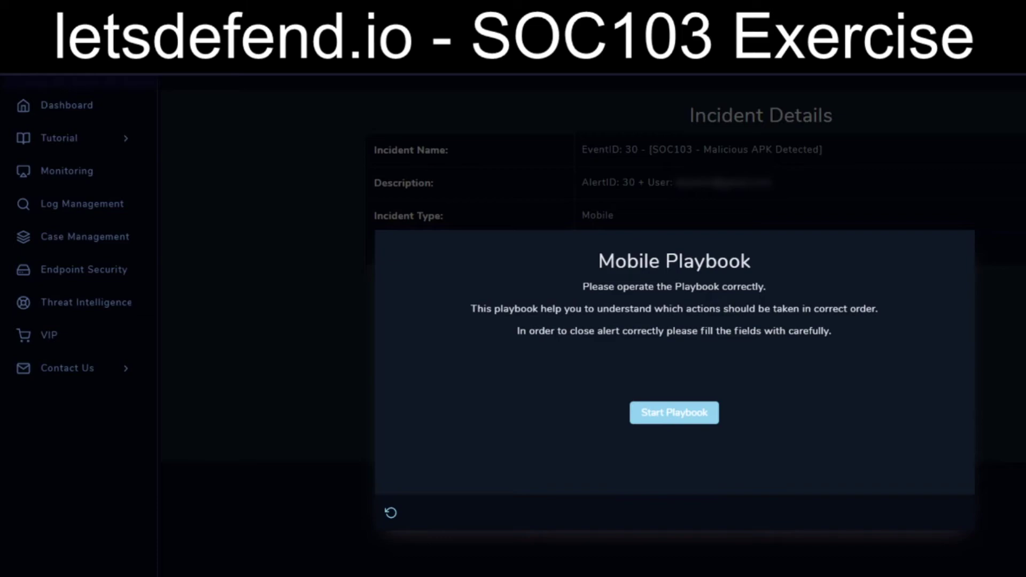
click(674, 413)
click(674, 367)
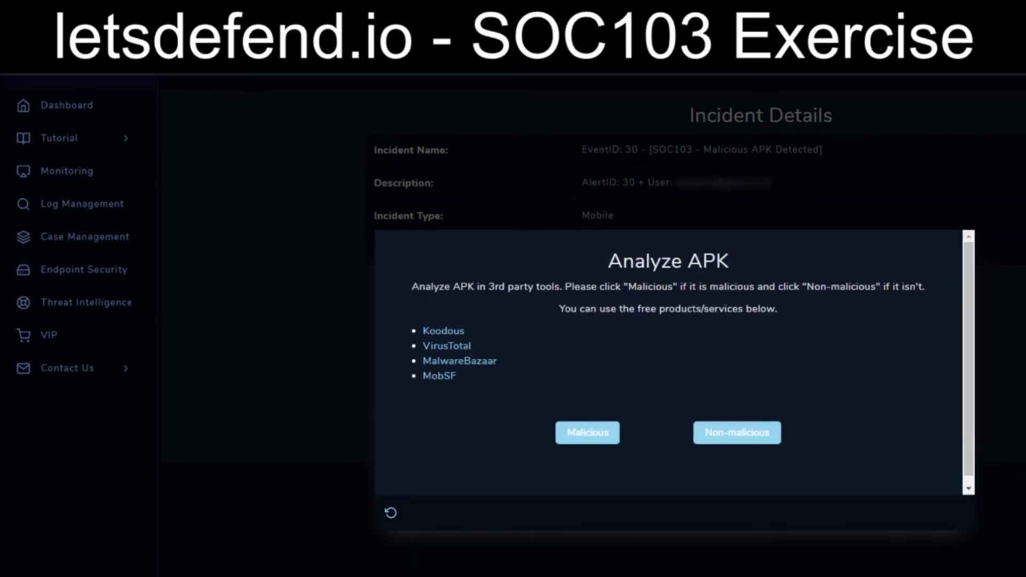
click(587, 433)
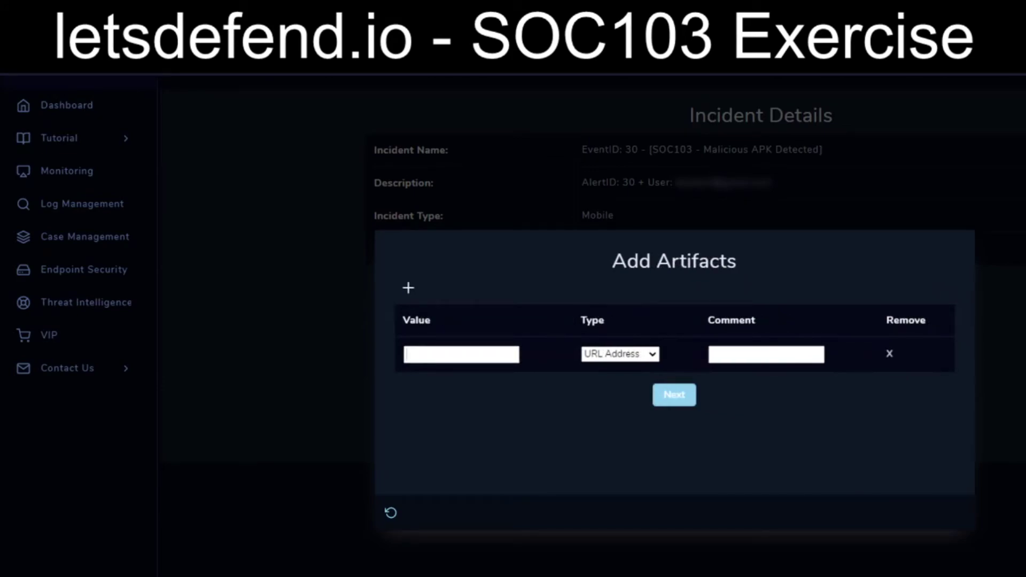
- Submit the APK's MD5 89b650d5598a1b928780ab0936e96314 as an MD5 Hash artifact with the comment "Android Banking Trojan"
text(1b928780ab0936e96314)
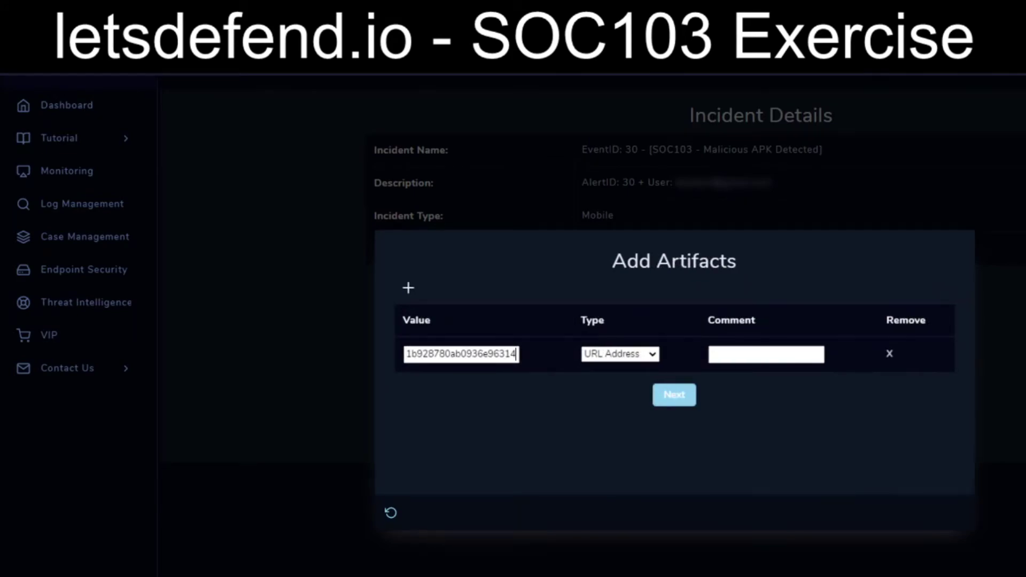
click(620, 354)
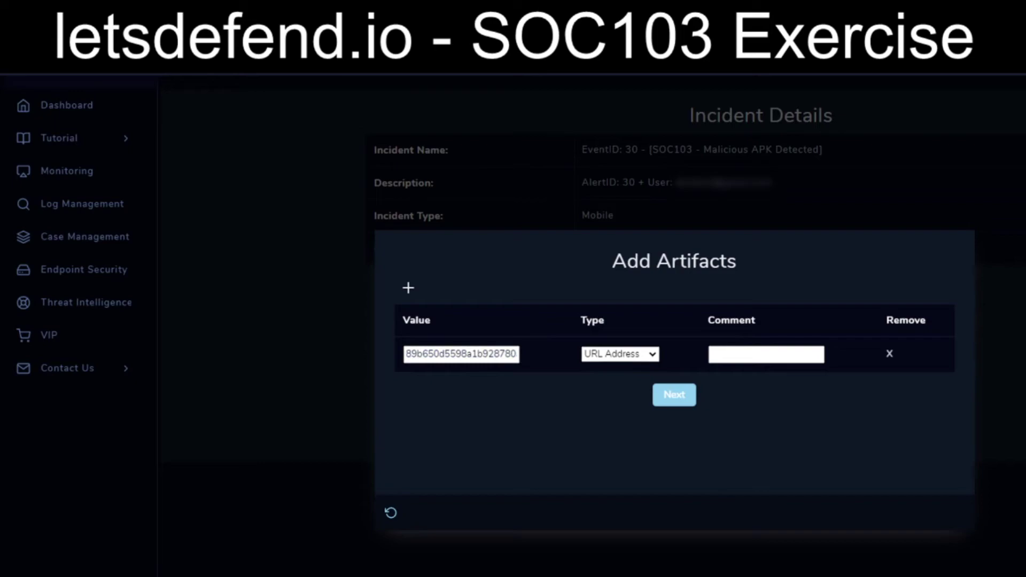
click(608, 418)
key(Tab)
text(Android)
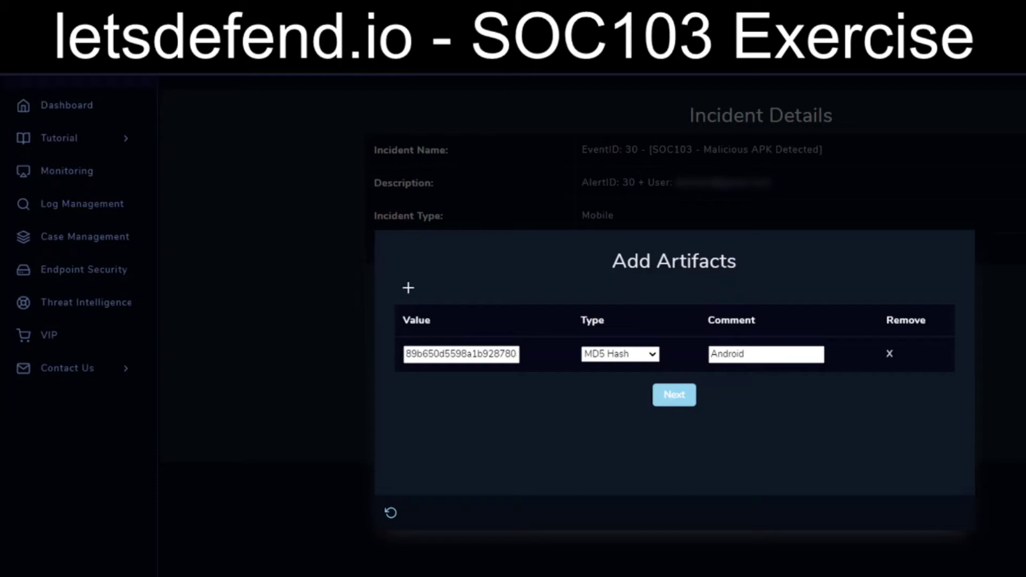
text( Banking Trojan)
key(Tab)
key(Return)
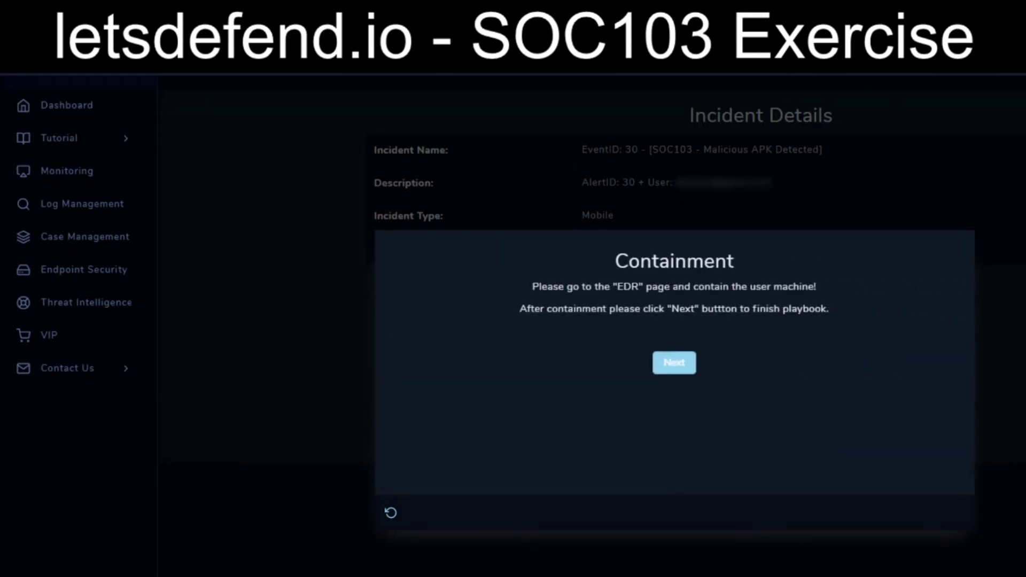
- Advance past the Containment stage, finish the playbook, and dismiss the completion message
click(674, 363)
click(947, 507)
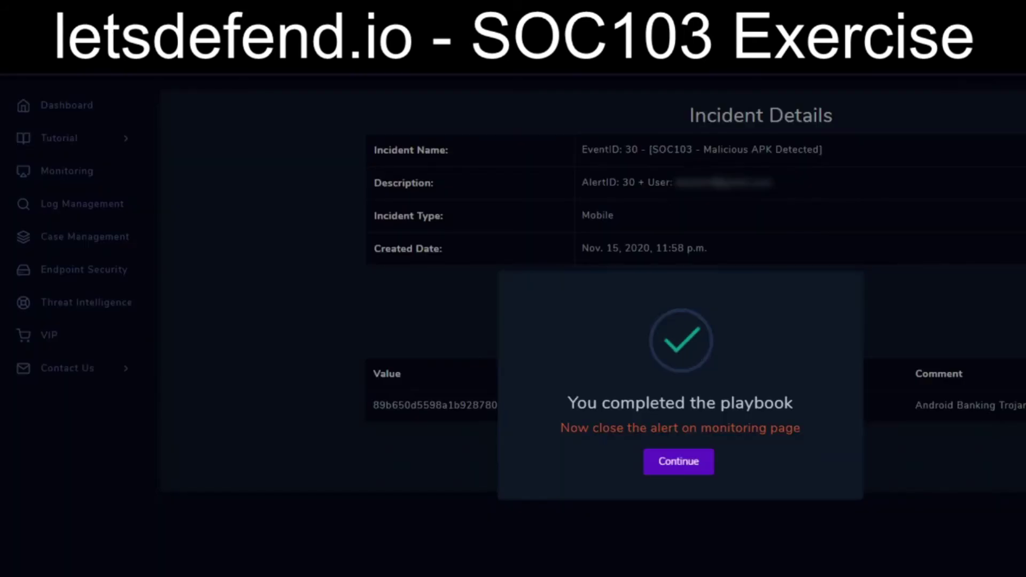
key(Escape)
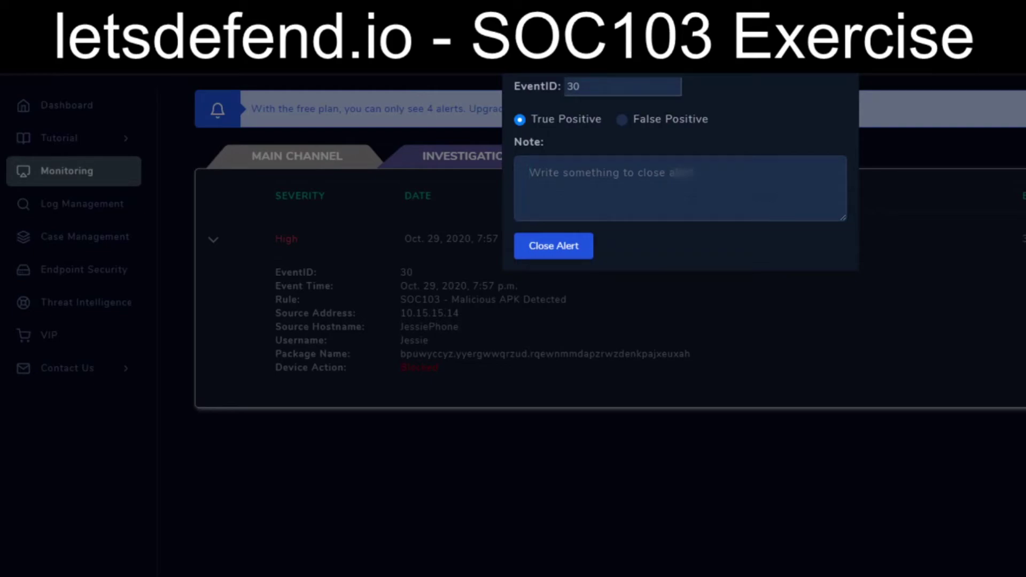
- Close the EventID 30 alert as True Positive with the note "Attempted infected via a fake Adobe Flash player, file was really an Android Banking Trojan"
text(A)
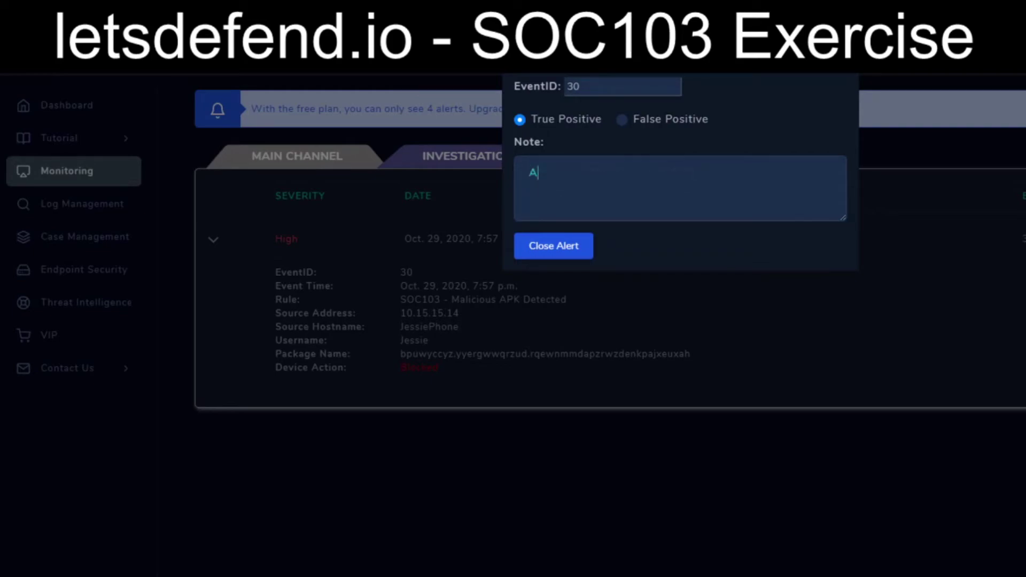
text(ttempted infected via a f)
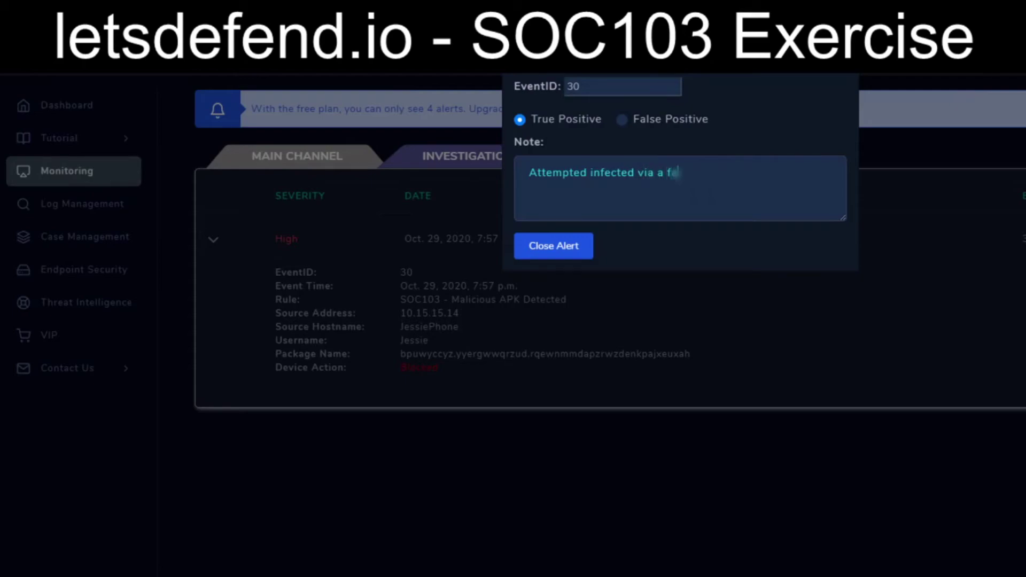
text(ake Adobe Flash player)
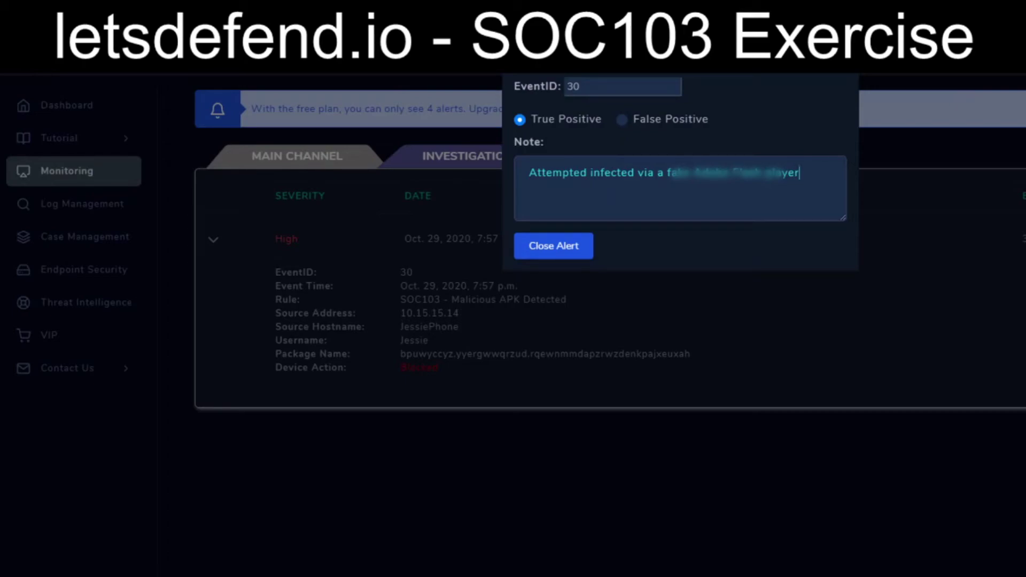
text(, file was really an Android Banking Trojan)
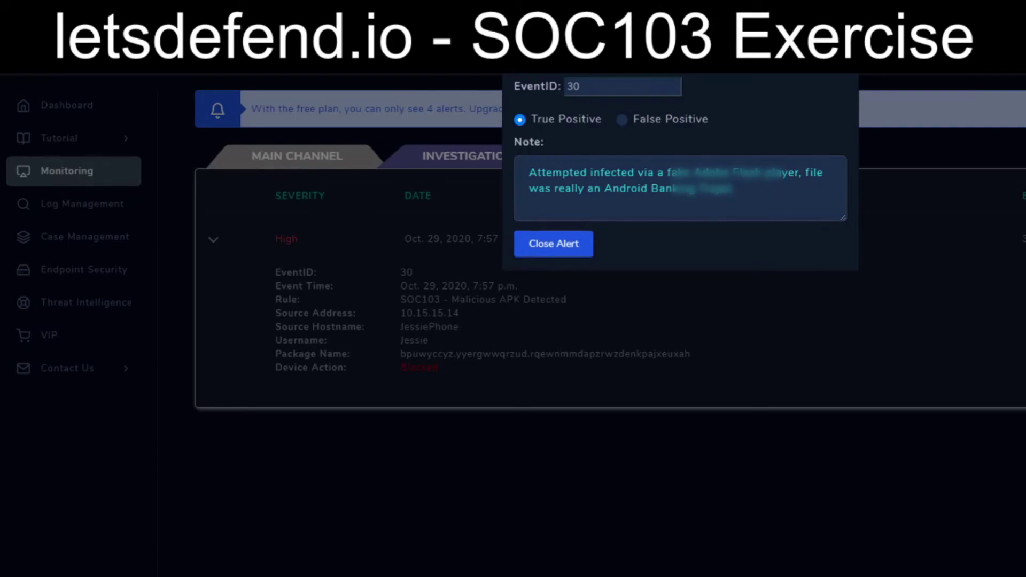
click(554, 245)
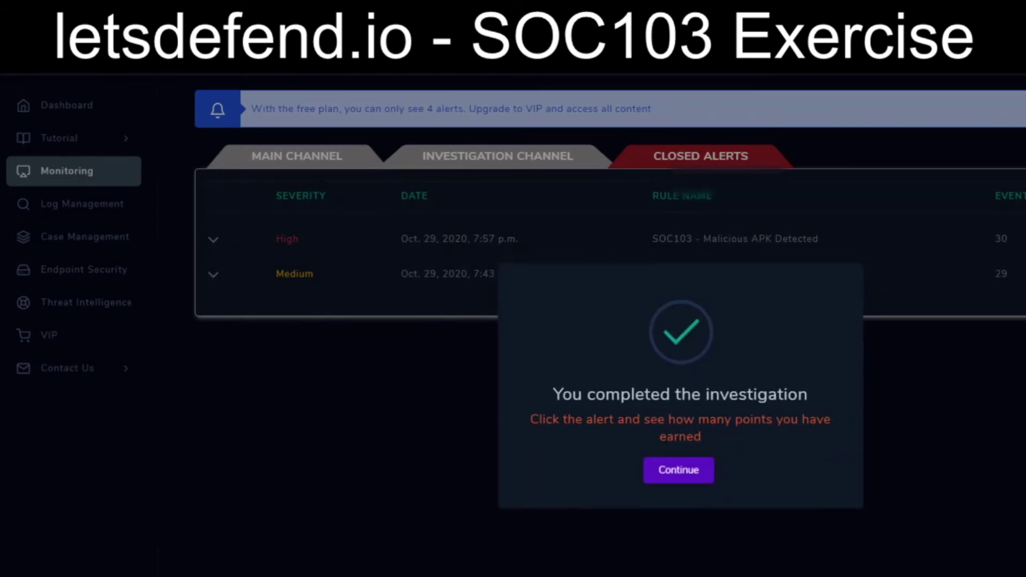
click(679, 471)
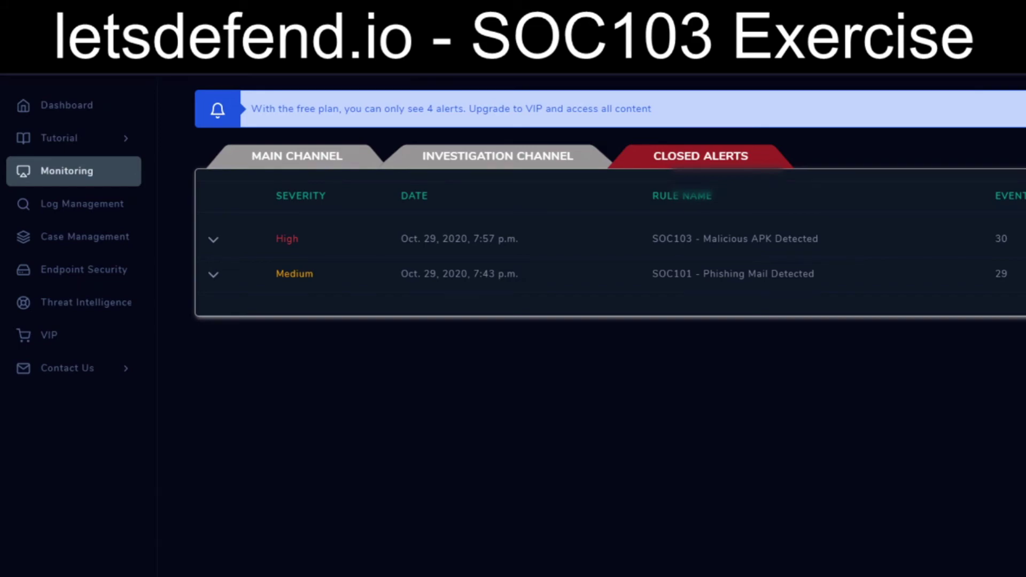
- Review the closed EventID 30 alert's scored answers, the dashboard statistics, the case list and the open alerts in the main channel
click(213, 240)
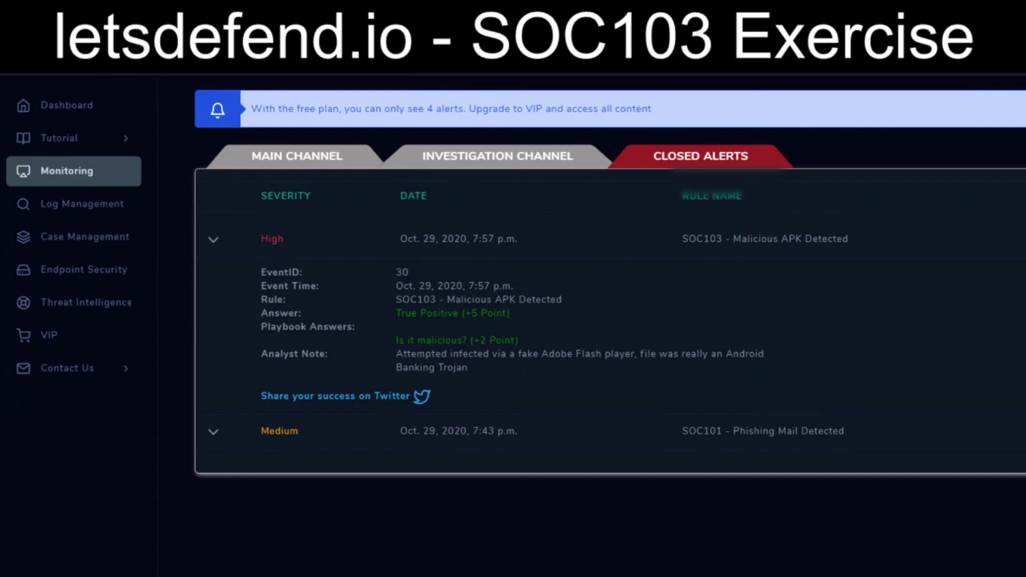
click(67, 106)
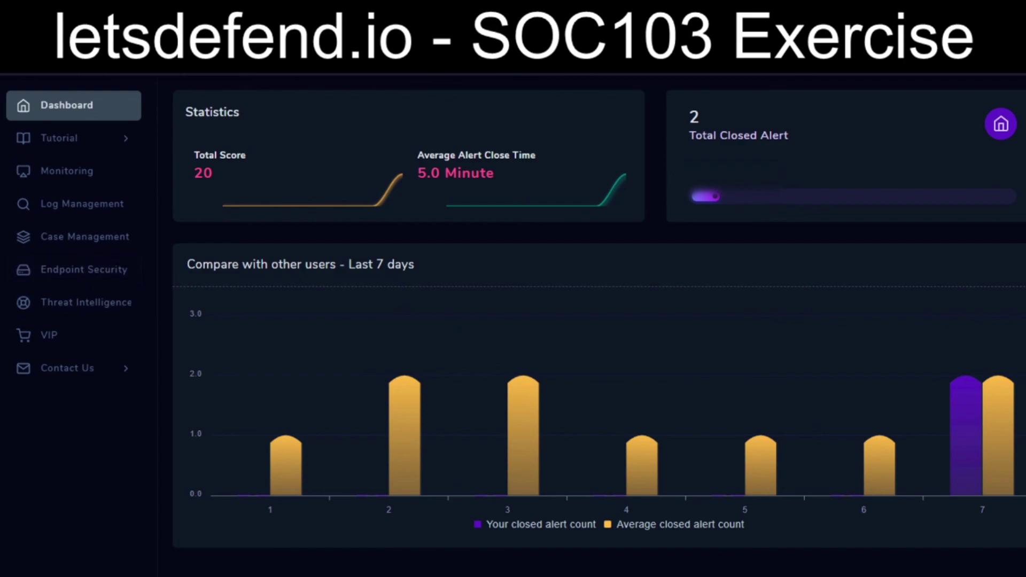
click(85, 236)
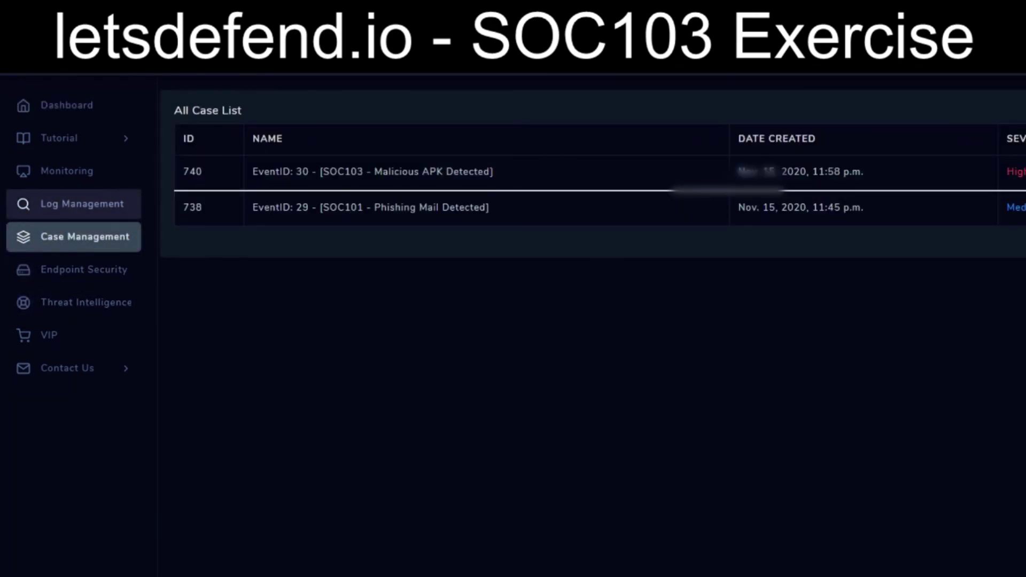
click(67, 171)
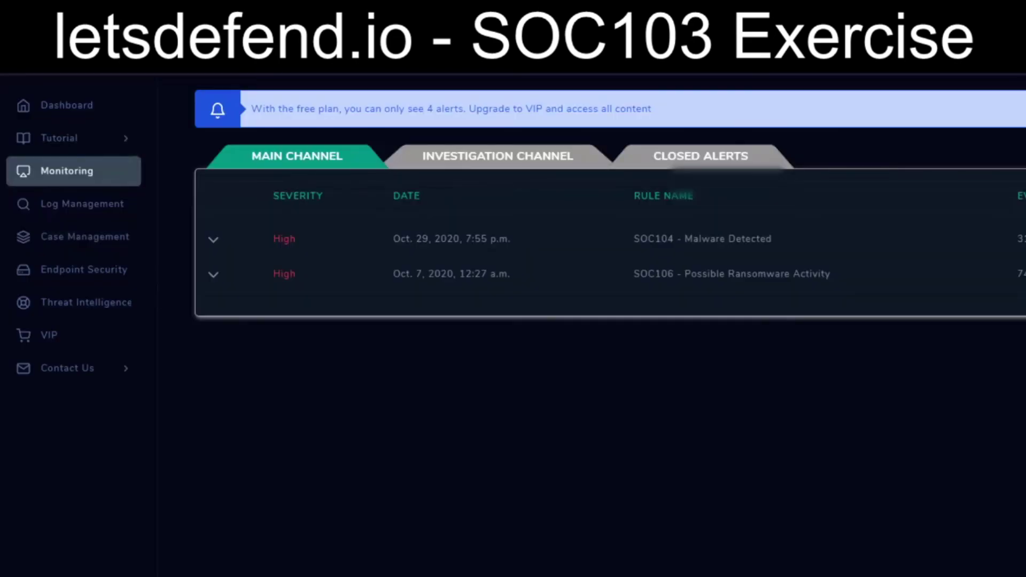